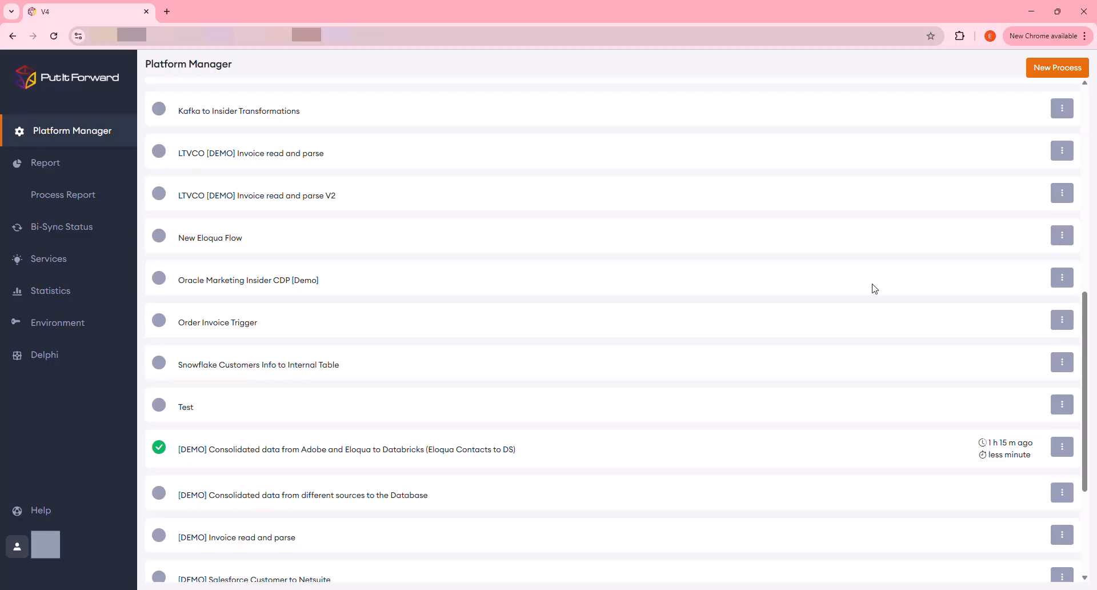
- Open the process "[DEMO] Consolidated data from Adobe and Eloqua to Databricks (Eloqua Contacts to DS)" for editing and show its first connector's field mapping
{"action": "left_click", "coordinate": [1061, 447]}
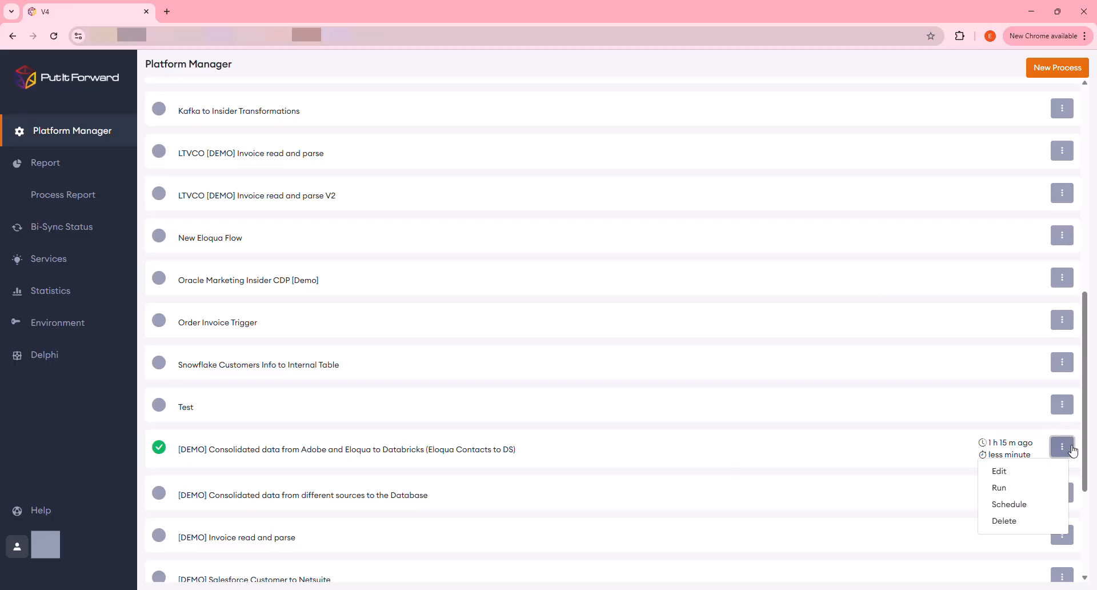
{"action": "left_click", "coordinate": [1056, 469]}
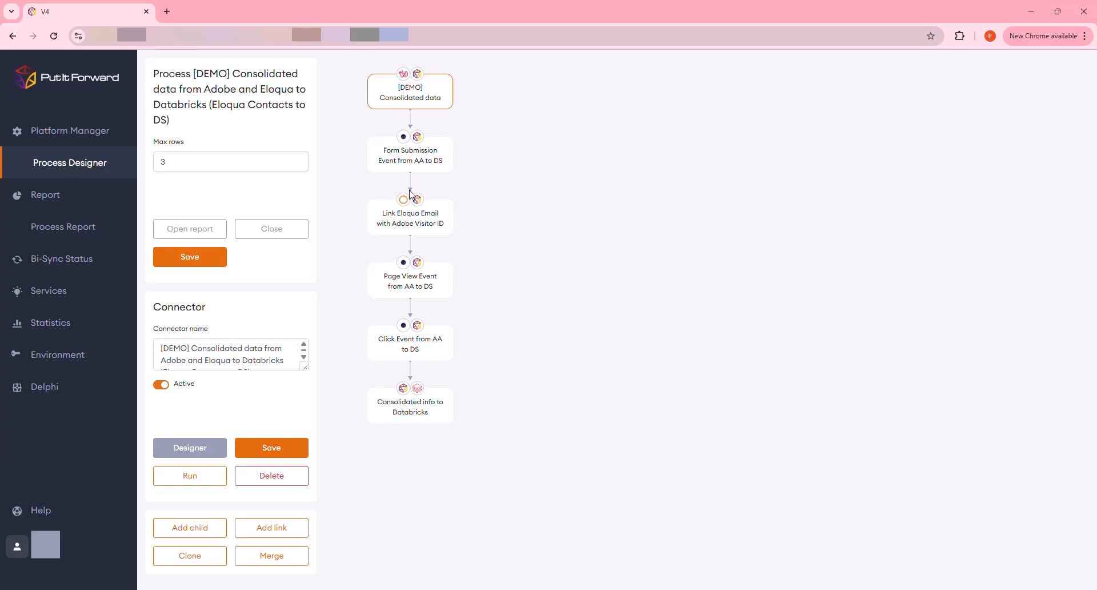
{"action": "left_click", "coordinate": [214, 455]}
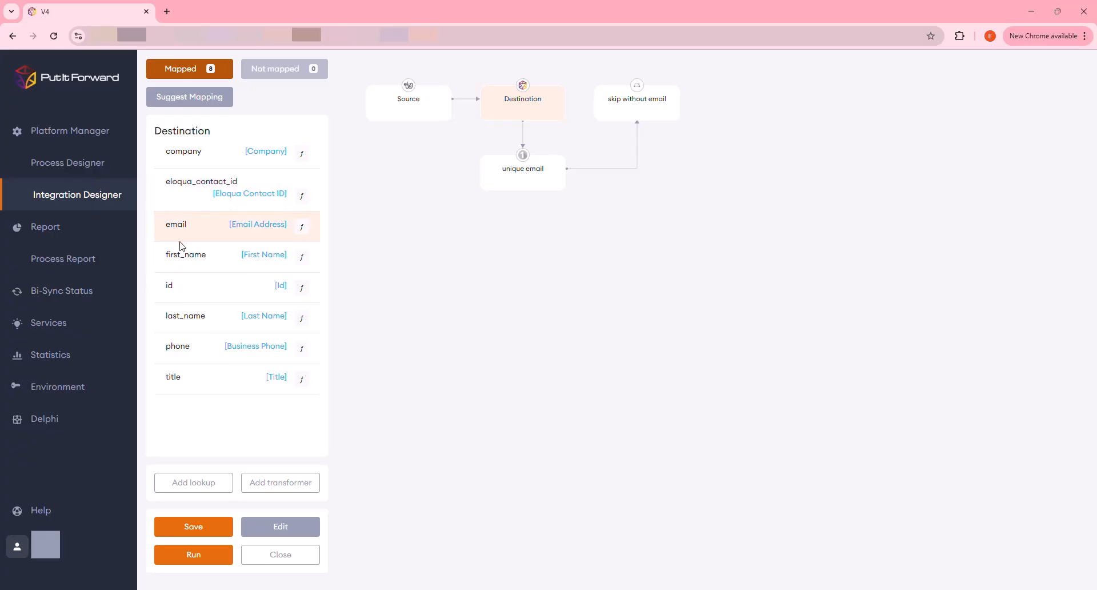
- Unlink the destination's company field and link it again to the source field Company
{"action": "left_click", "coordinate": [276, 153]}
{"action": "left_click", "coordinate": [280, 158]}
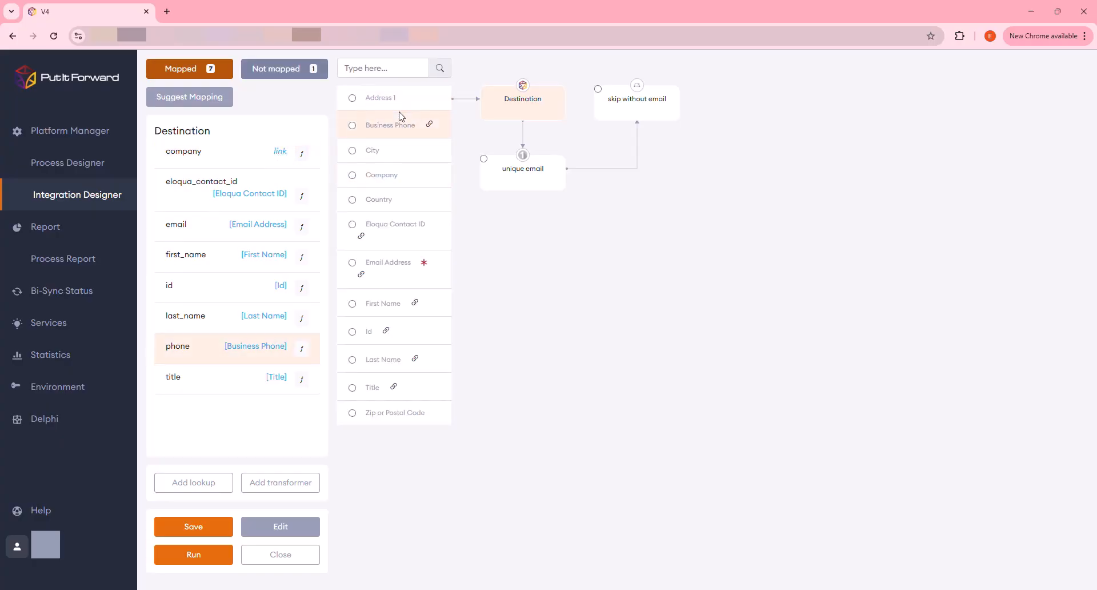
{"action": "left_click", "coordinate": [353, 177]}
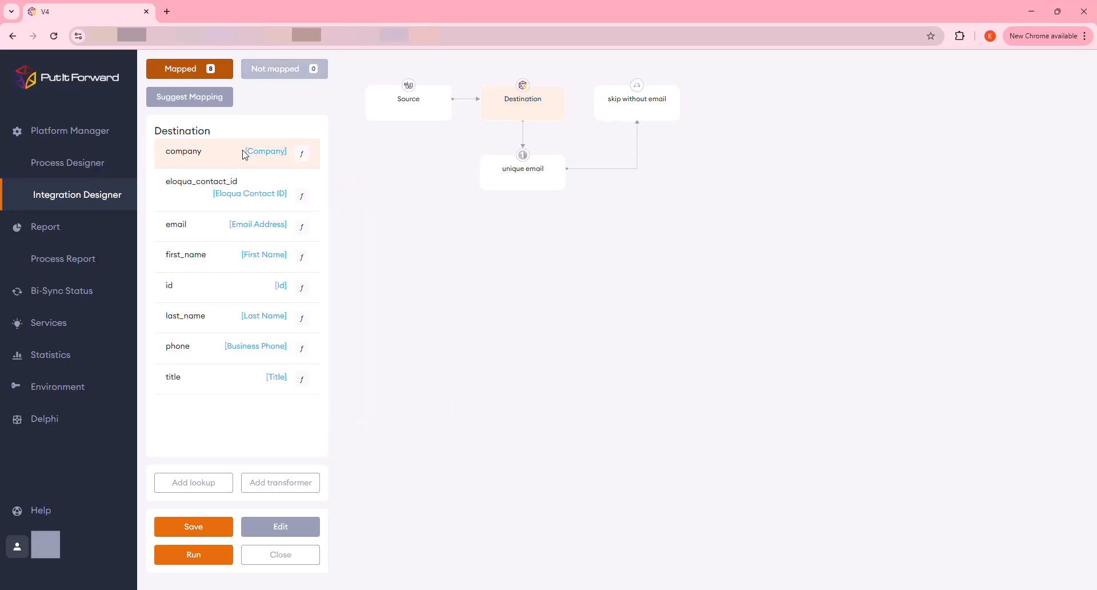
- Open the function editor for the company field and browse the available transformation functions
{"action": "left_click", "coordinate": [302, 154]}
{"action": "left_click", "coordinate": [299, 192]}
{"action": "scroll", "coordinate": [289, 274], "scroll_direction": "down", "scroll_amount": 5}
{"action": "scroll", "coordinate": [290, 277], "scroll_direction": "down", "scroll_amount": 10}
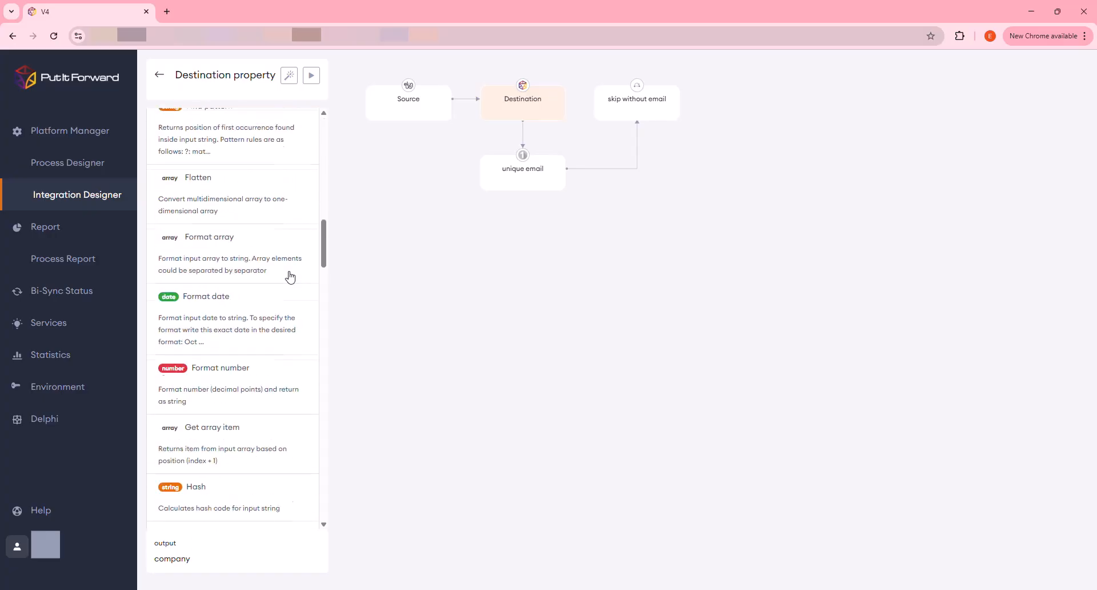
{"action": "scroll", "coordinate": [291, 277], "scroll_direction": "up", "scroll_amount": 4}
{"action": "scroll", "coordinate": [291, 277], "scroll_direction": "up", "scroll_amount": 8}
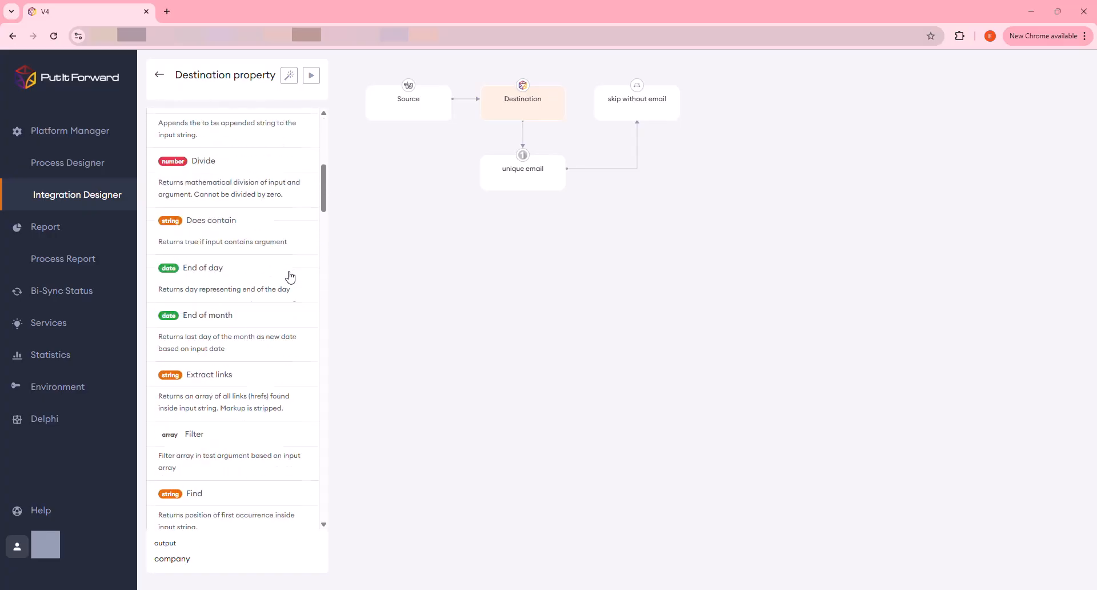
{"action": "left_click", "coordinate": [336, 201]}
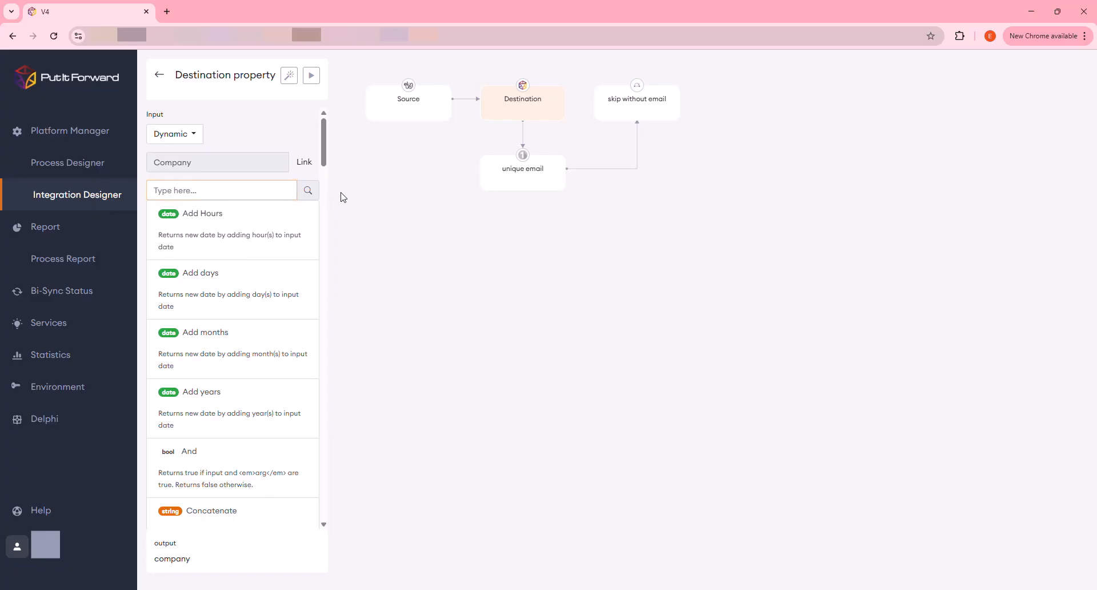
- Ask the AI assistant "how to make company name uppercase and take the first 3 letters?" for the company field's transformation, and close the connector mapping
{"action": "left_click", "coordinate": [288, 76]}
{"action": "left_click", "coordinate": [971, 464]}
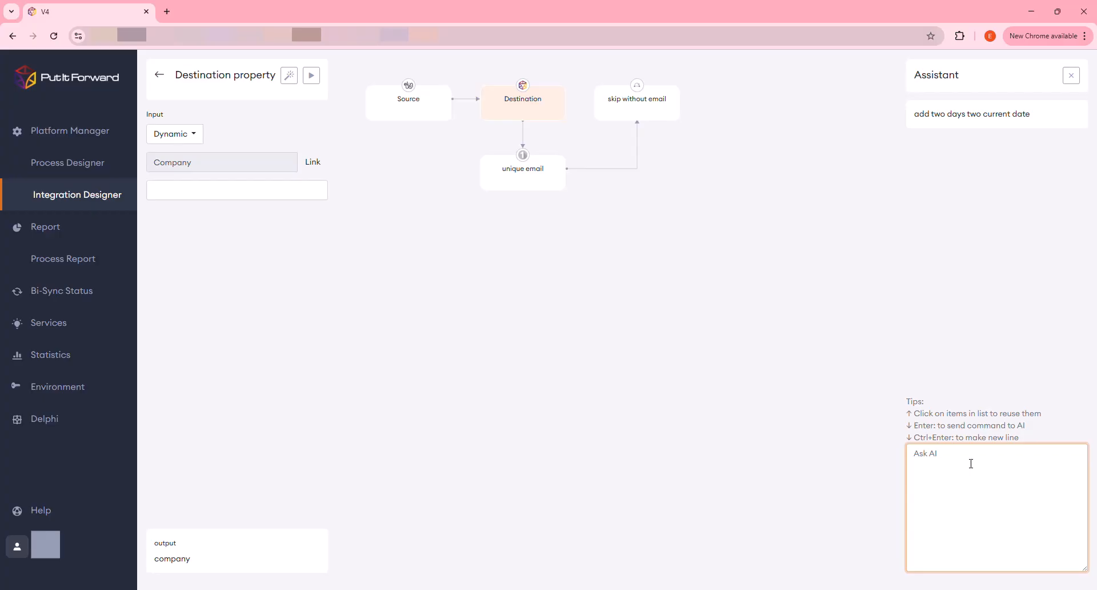
{"action": "type", "text": "how to make company no"}
{"action": "key", "text": "BackSpace"}
{"action": "type", "text": "ame uppercase and "}
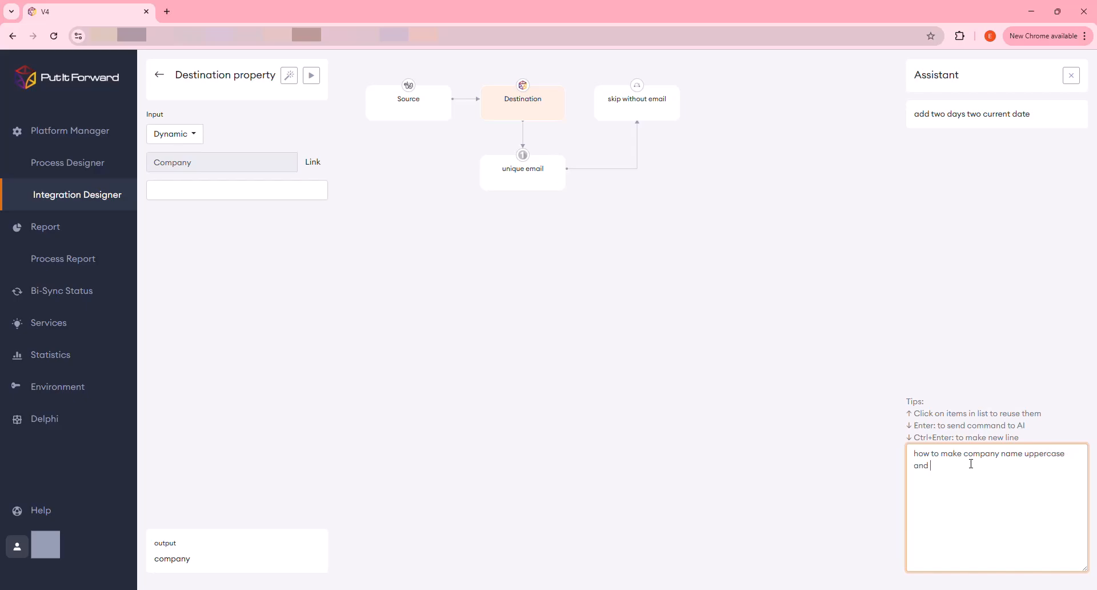
{"action": "type", "text": "takew t"}
{"action": "key", "text": "BackSpace"}
{"action": "key", "text": "BackSpace"}
{"action": "key", "text": "BackSpace"}
{"action": "type", "text": "the first 3 letters?"}
{"action": "key", "text": "Return"}
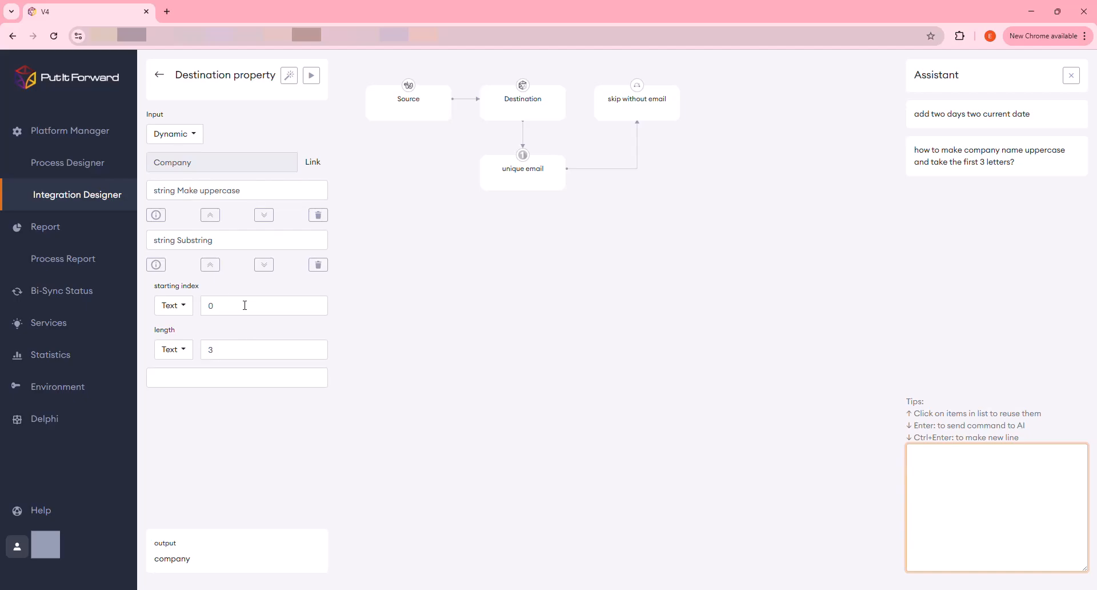
{"action": "left_click", "coordinate": [160, 74]}
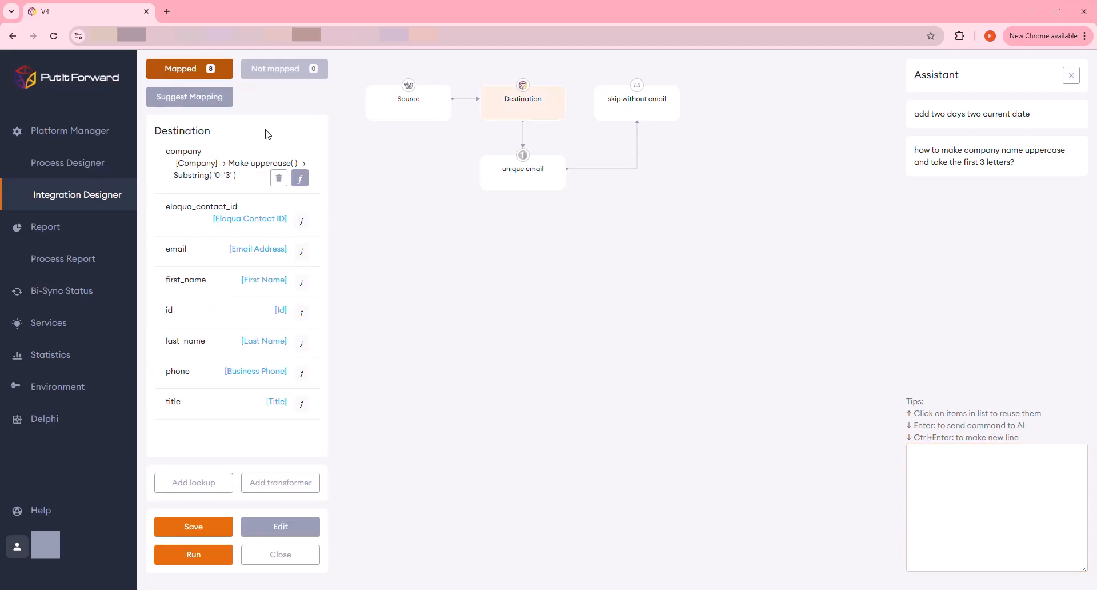
{"action": "left_click", "coordinate": [285, 554]}
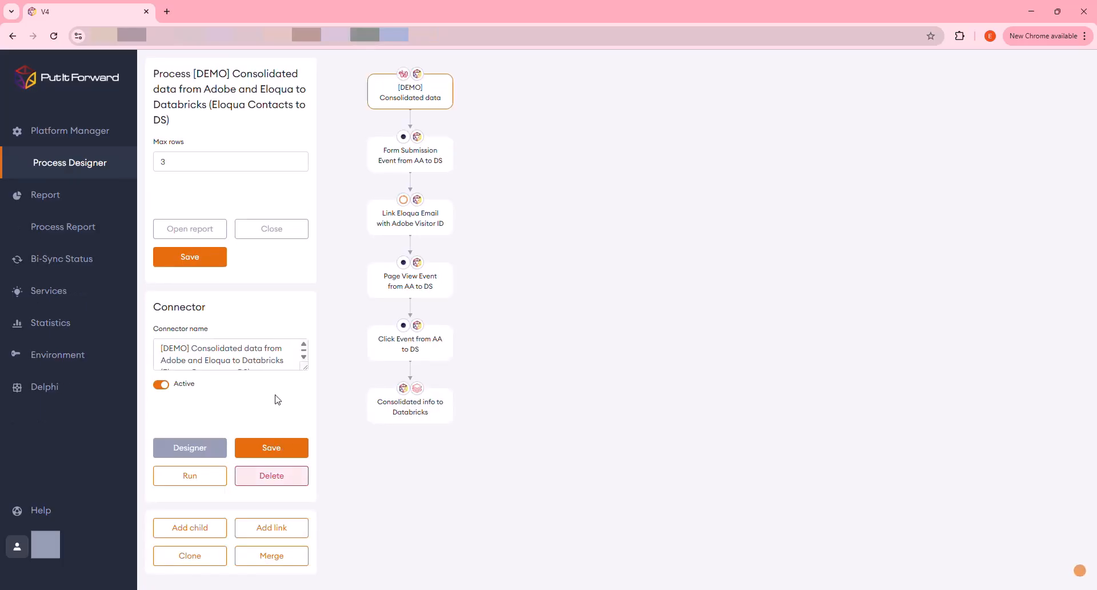
- Map the destination fields of the Form Submission Event from AA to DS connector by accepting all suggested mappings, then save and close it
{"action": "left_click", "coordinate": [430, 161]}
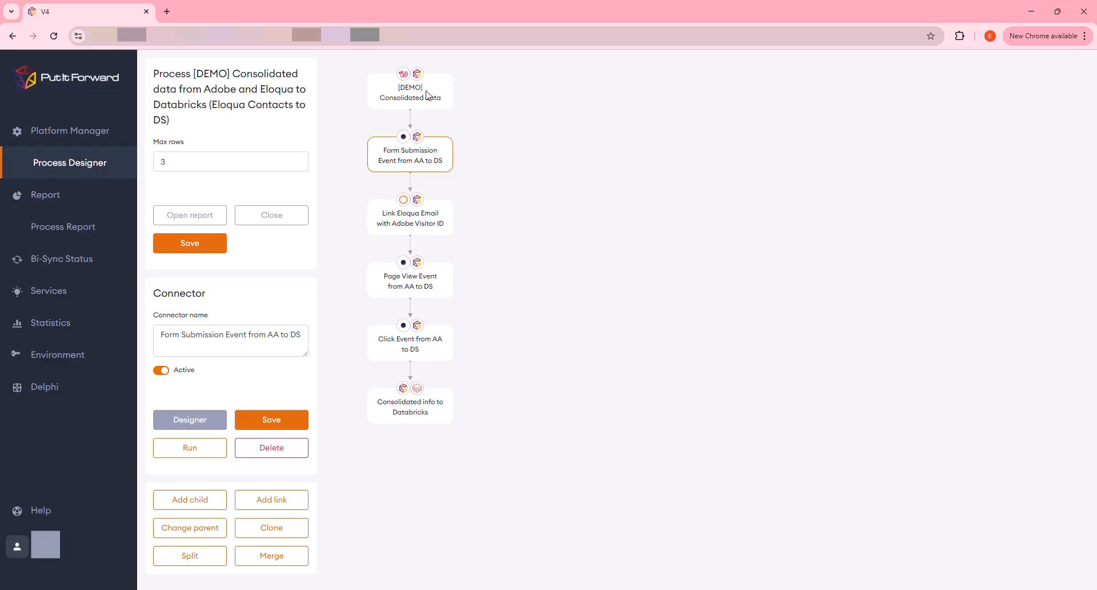
{"action": "left_click", "coordinate": [209, 421]}
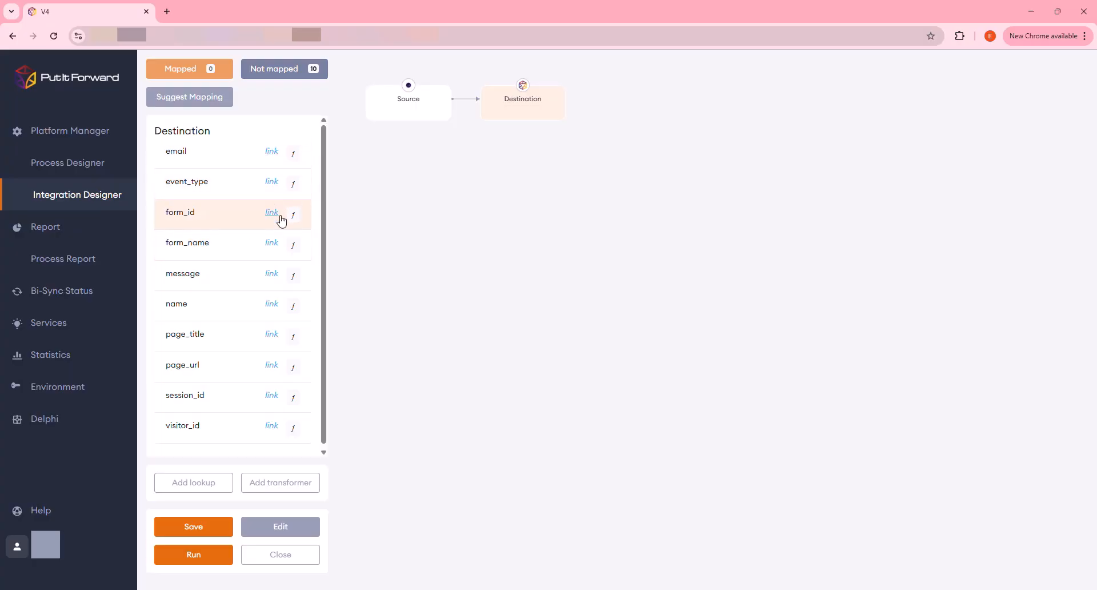
{"action": "left_click", "coordinate": [212, 100]}
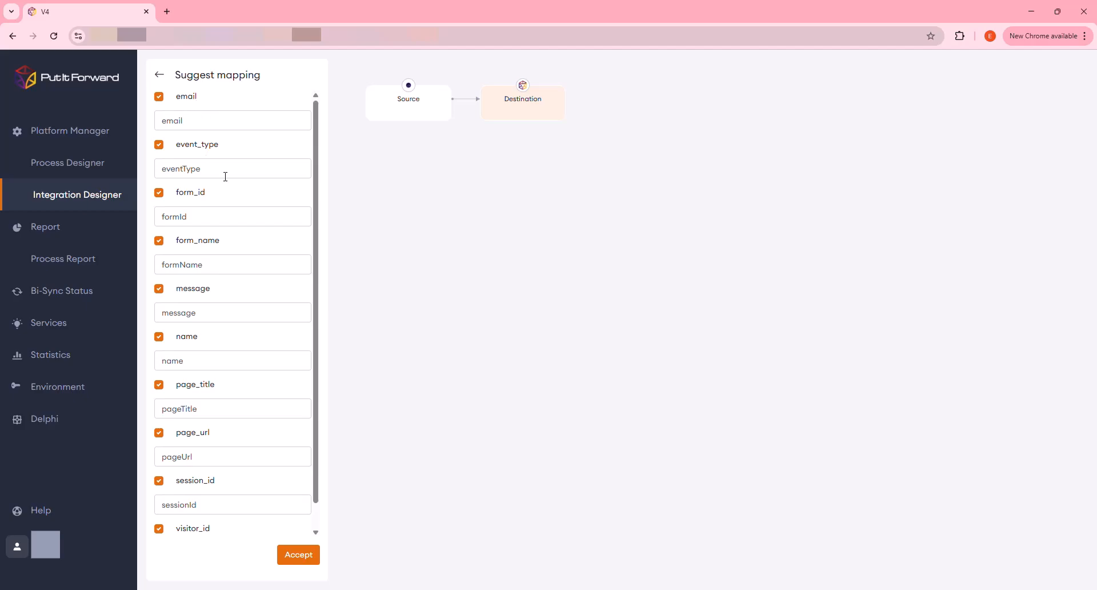
{"action": "scroll", "coordinate": [225, 178], "scroll_direction": "down", "scroll_amount": 1}
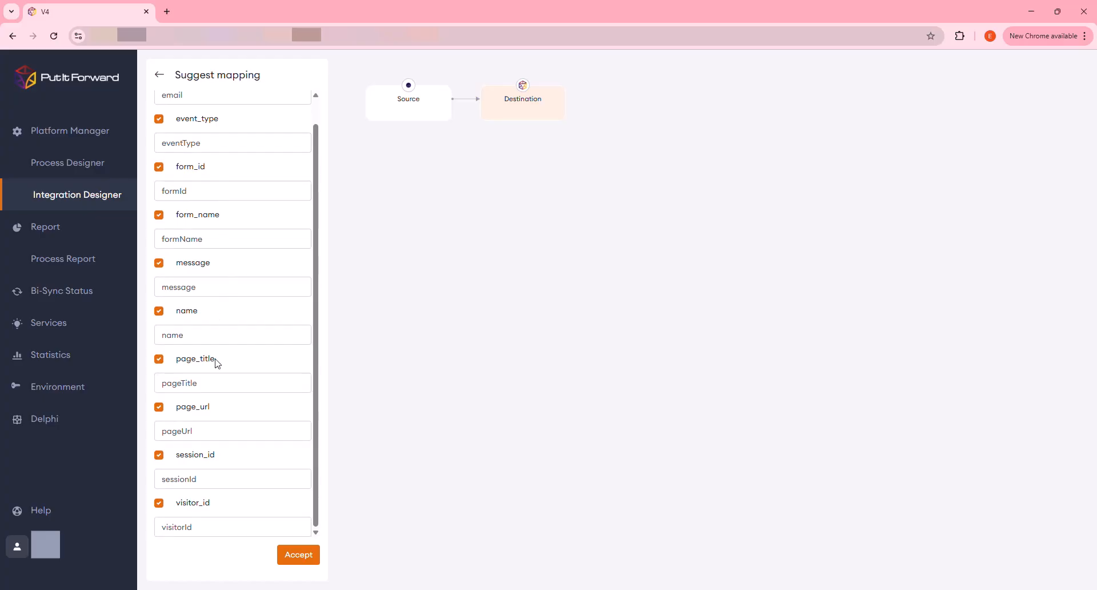
{"action": "left_click", "coordinate": [298, 554]}
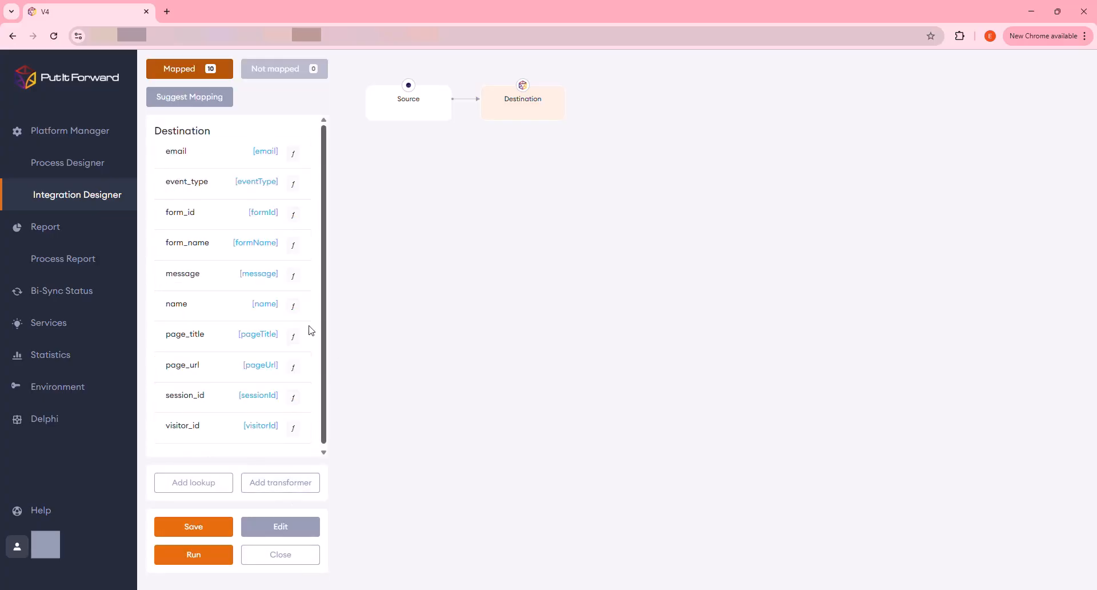
{"action": "left_click", "coordinate": [214, 532]}
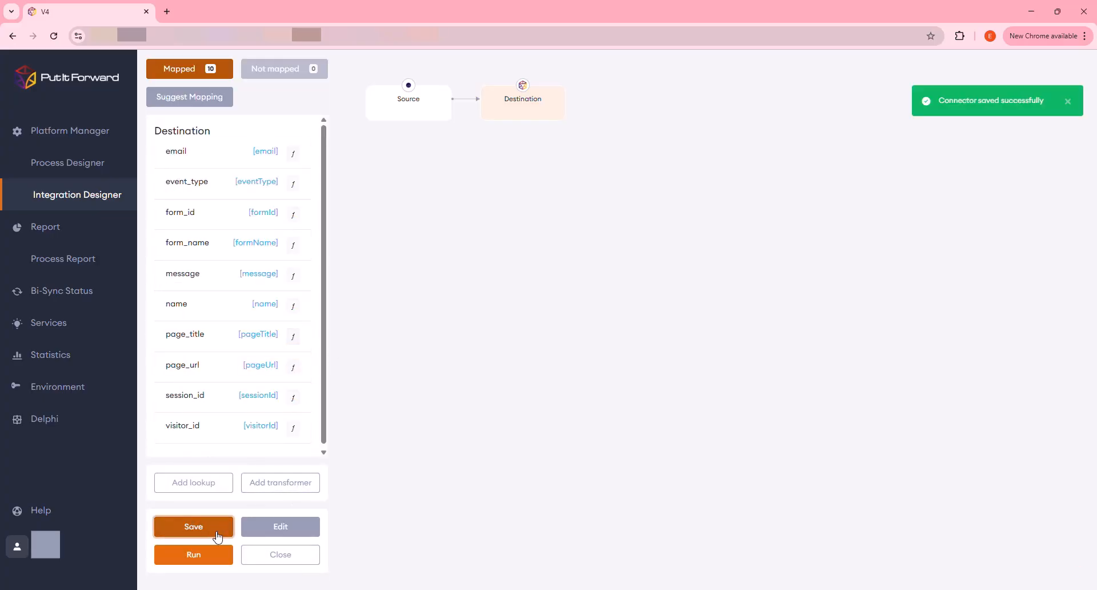
{"action": "left_click", "coordinate": [273, 562]}
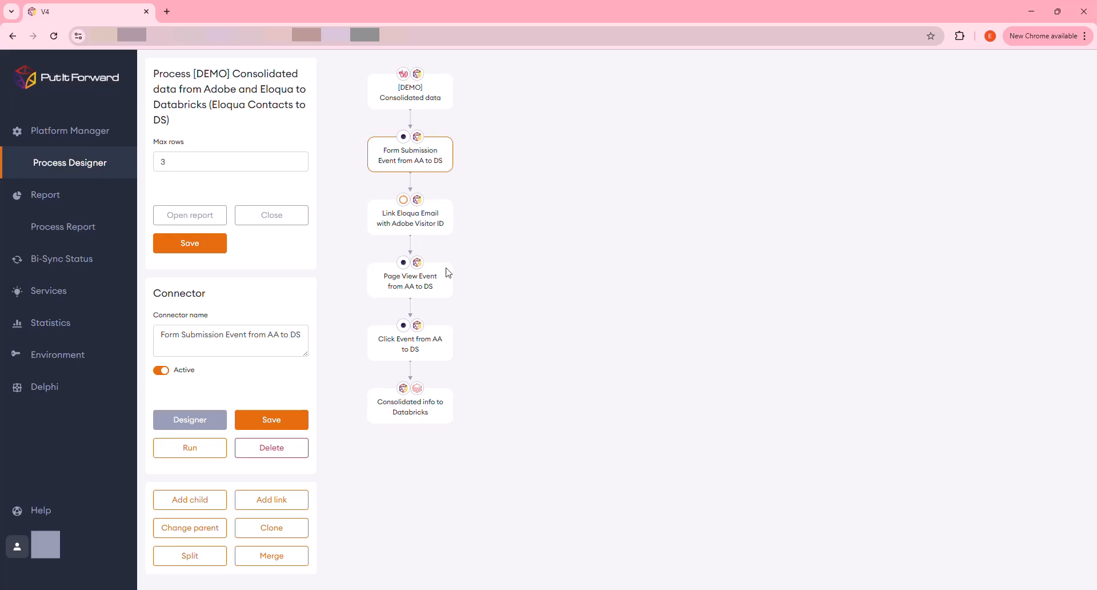
- Open the Consolidated info to Databricks connector's mapping and inspect the settings of its eloqua_contact_lookup
{"action": "left_click", "coordinate": [441, 288]}
{"action": "left_click", "coordinate": [446, 348]}
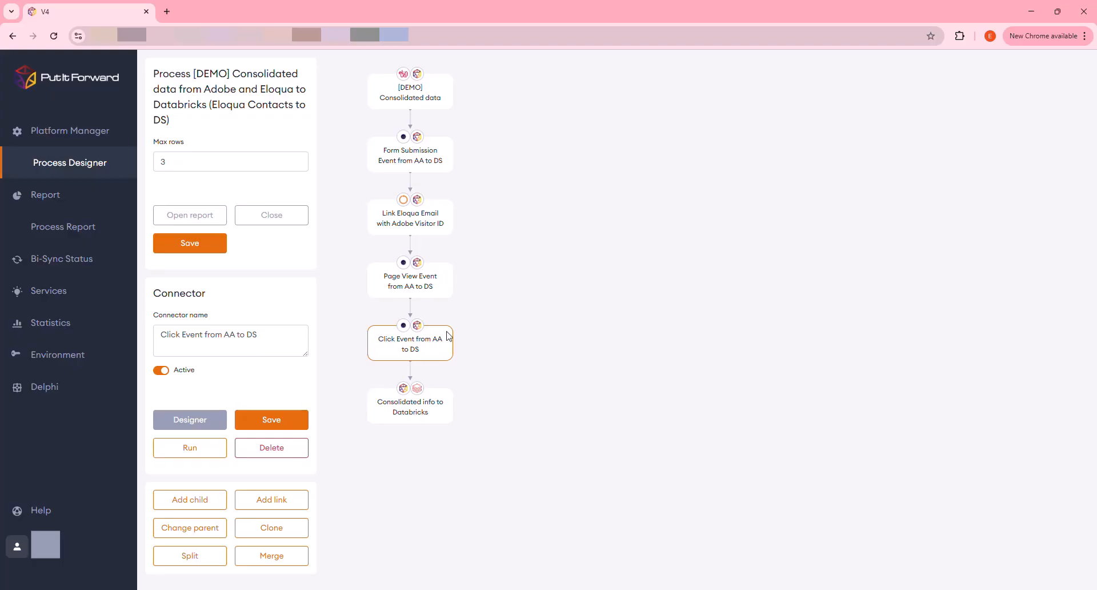
{"action": "left_click", "coordinate": [451, 402]}
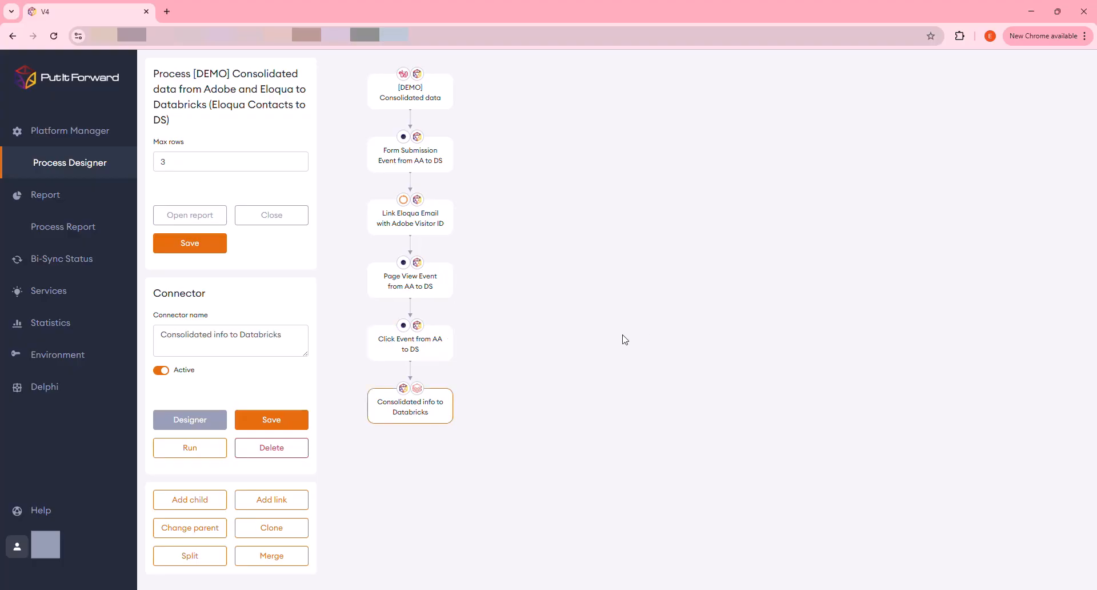
{"action": "left_click", "coordinate": [209, 423]}
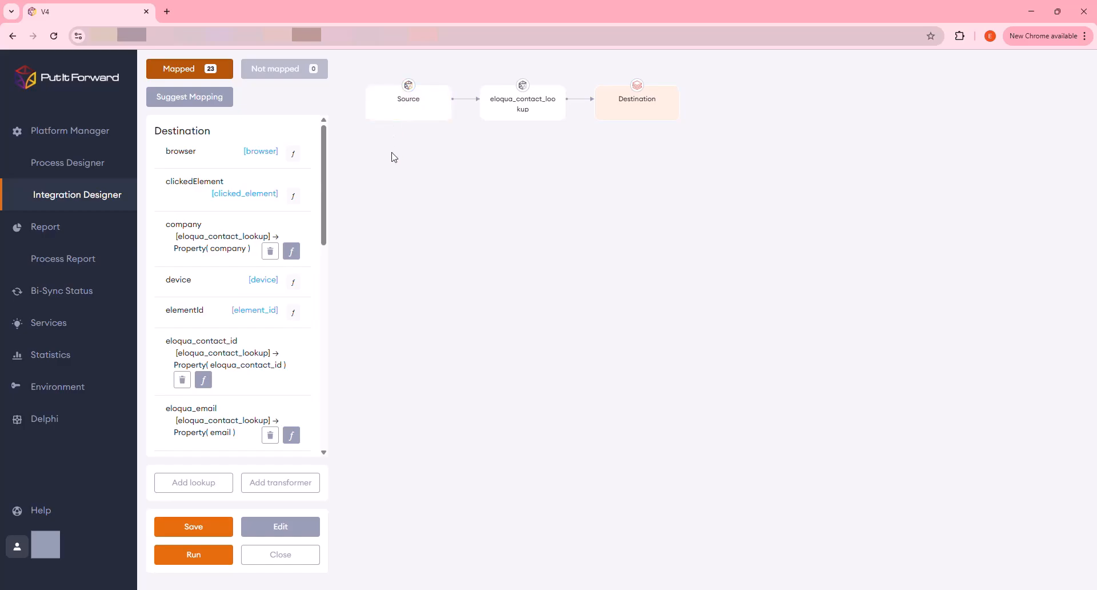
{"action": "left_click", "coordinate": [530, 116]}
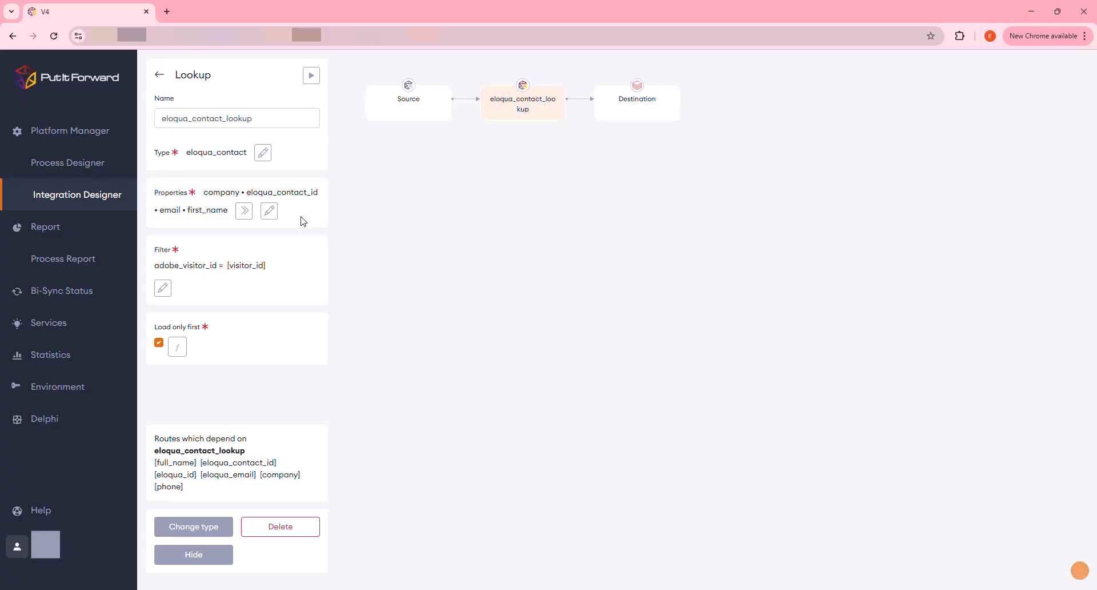
{"action": "left_click", "coordinate": [160, 76]}
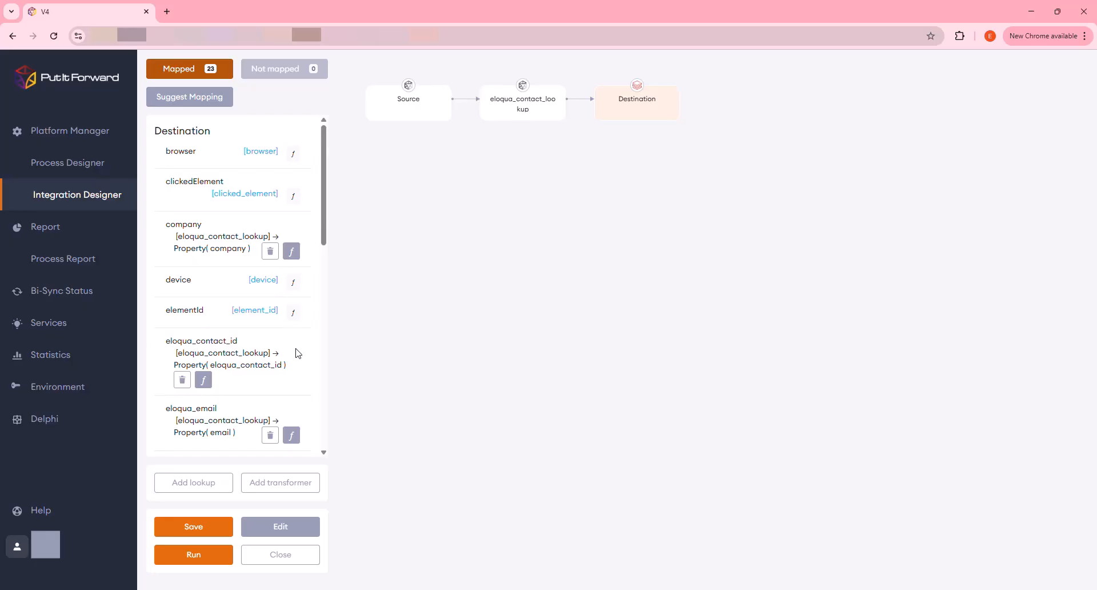
- Review the destination field mappings of the Consolidated info to Databricks connector and close the mapping
{"action": "scroll", "coordinate": [298, 353], "scroll_direction": "down", "scroll_amount": 3}
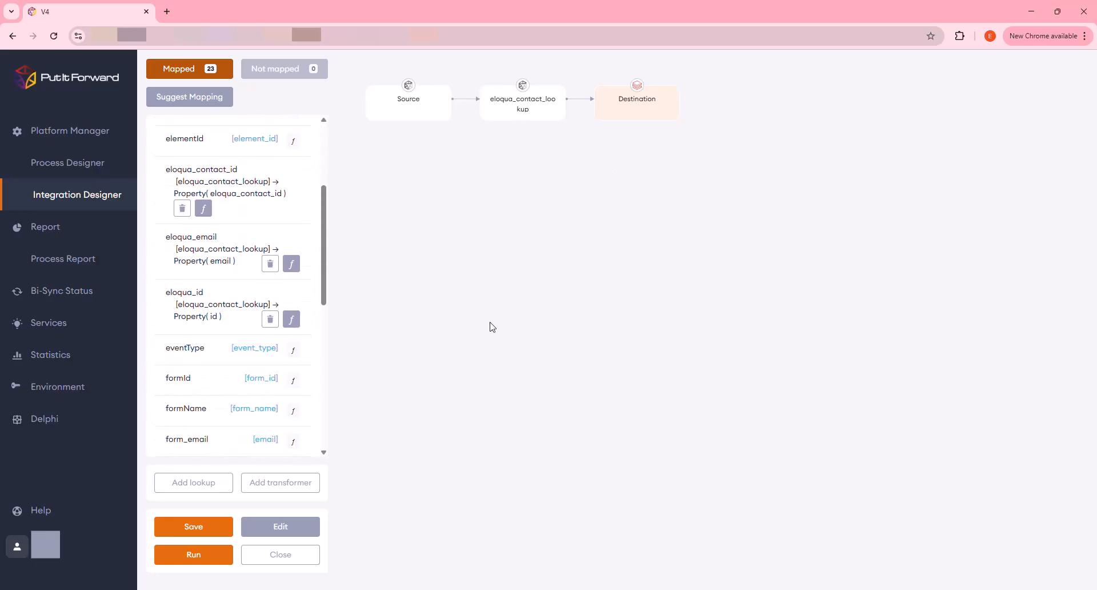
{"action": "scroll", "coordinate": [275, 303], "scroll_direction": "up", "scroll_amount": 3}
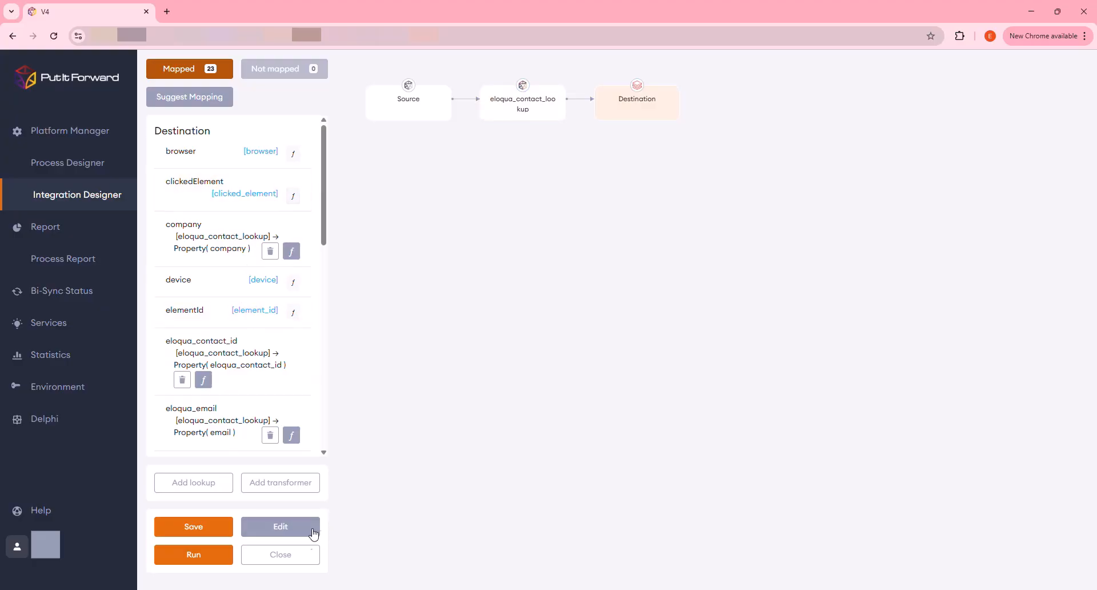
{"action": "left_click", "coordinate": [298, 560]}
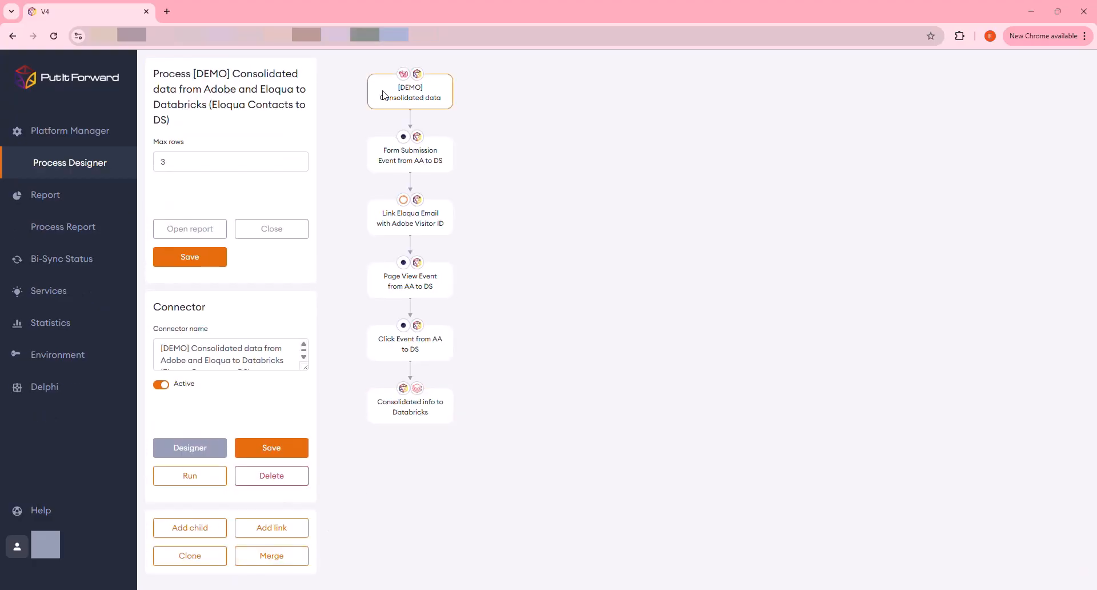
- Run the process from the [DEMO] Consolidated data connector and open the report of its March 17, 2025 execution started at 11:47:00 AM
{"action": "left_click", "coordinate": [208, 481]}
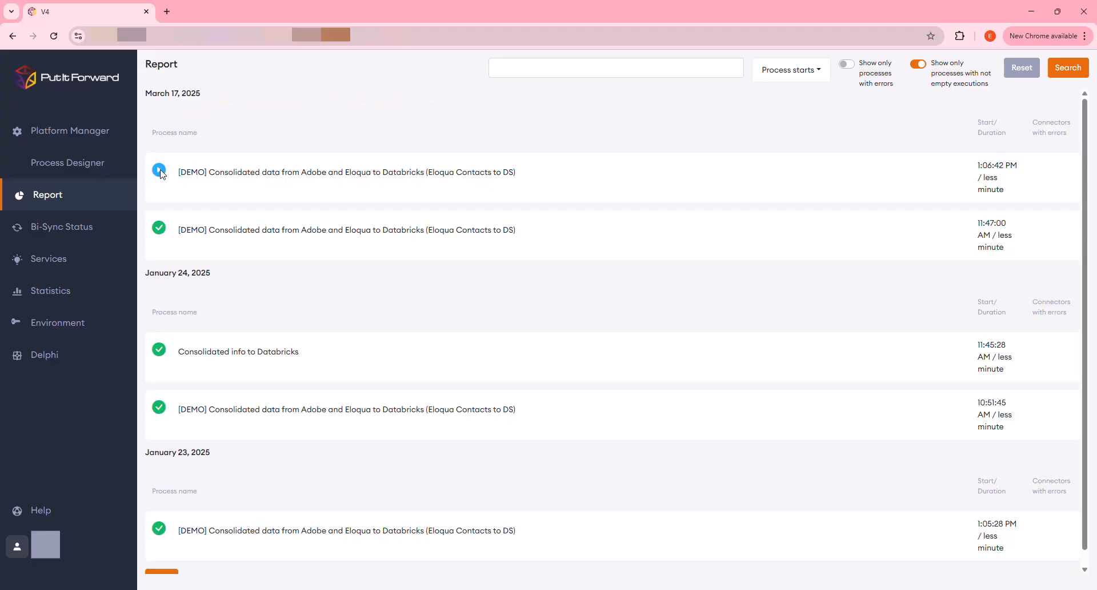
{"action": "left_click", "coordinate": [282, 235]}
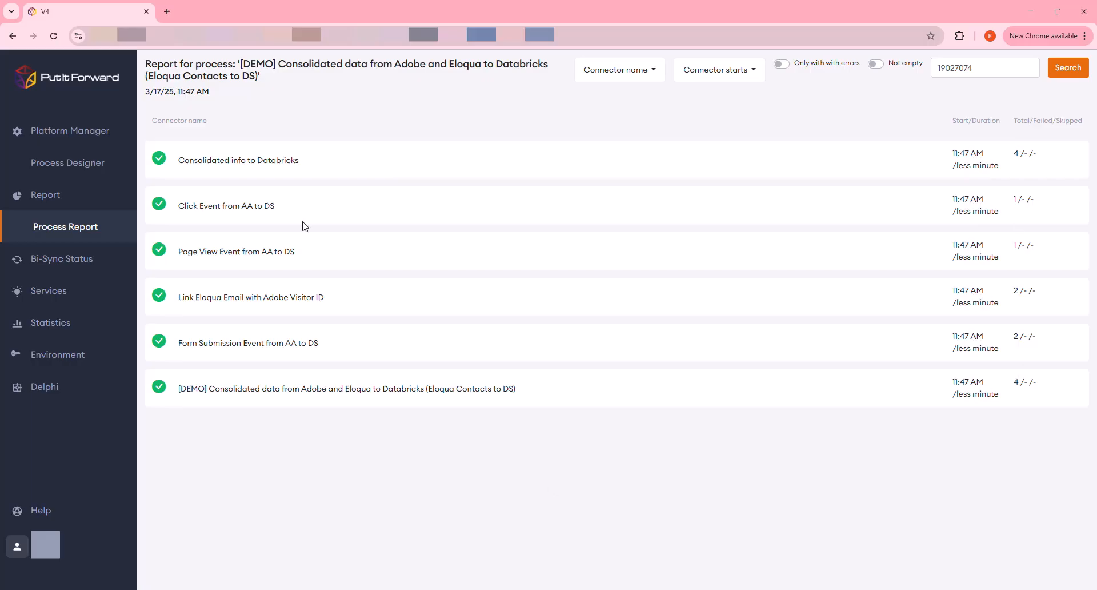
- Examine the source, transformer and destination values of the first record in the Consolidated info to Databricks connector report
{"action": "left_click", "coordinate": [271, 165]}
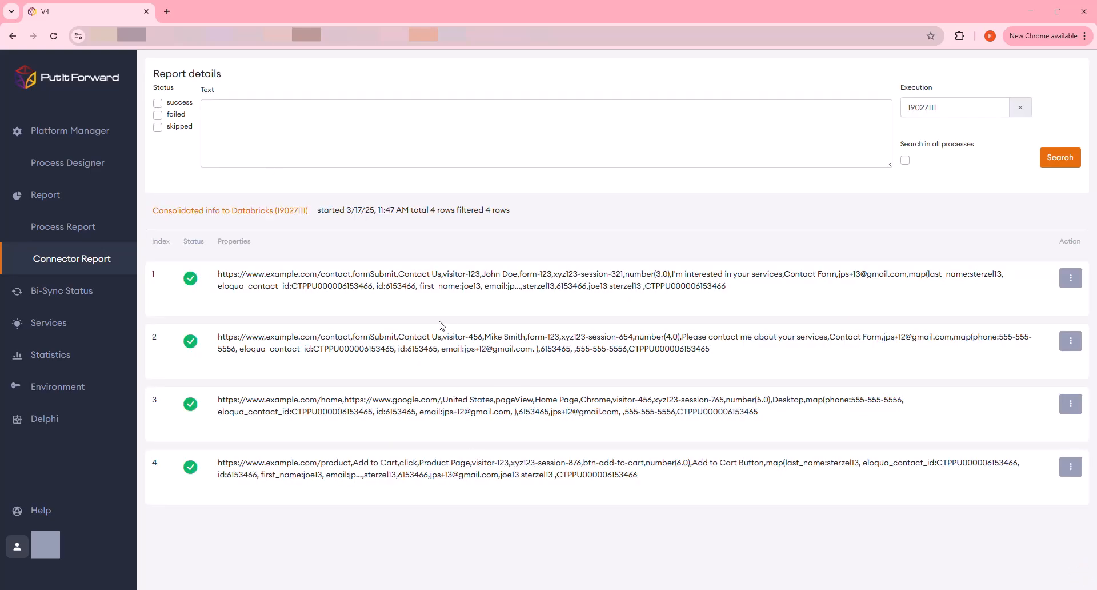
{"action": "left_click", "coordinate": [437, 286]}
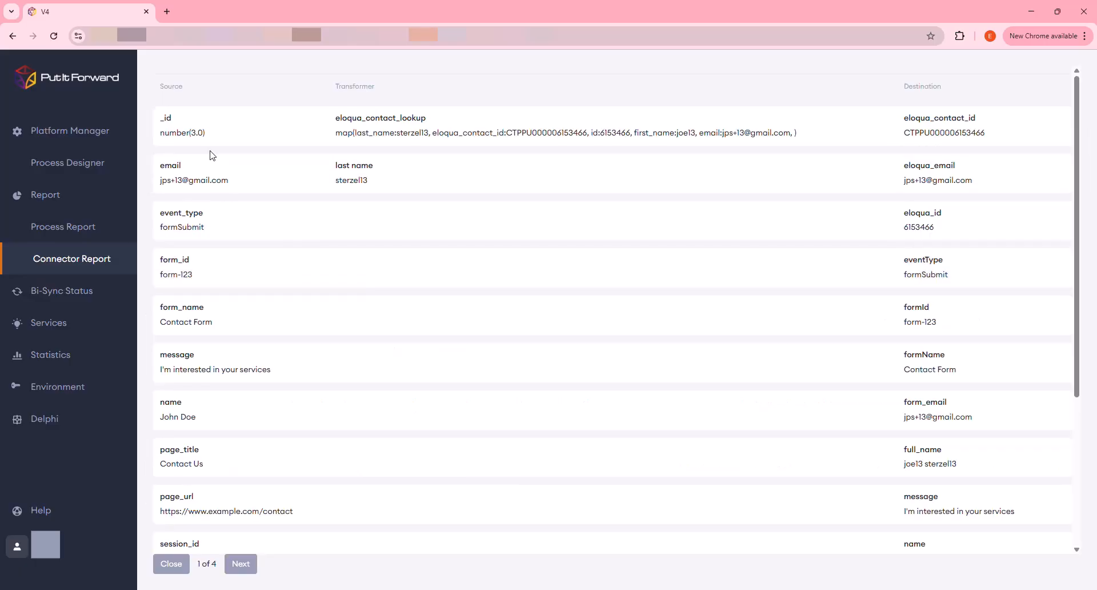
{"action": "scroll", "coordinate": [237, 196], "scroll_direction": "down", "scroll_amount": 4}
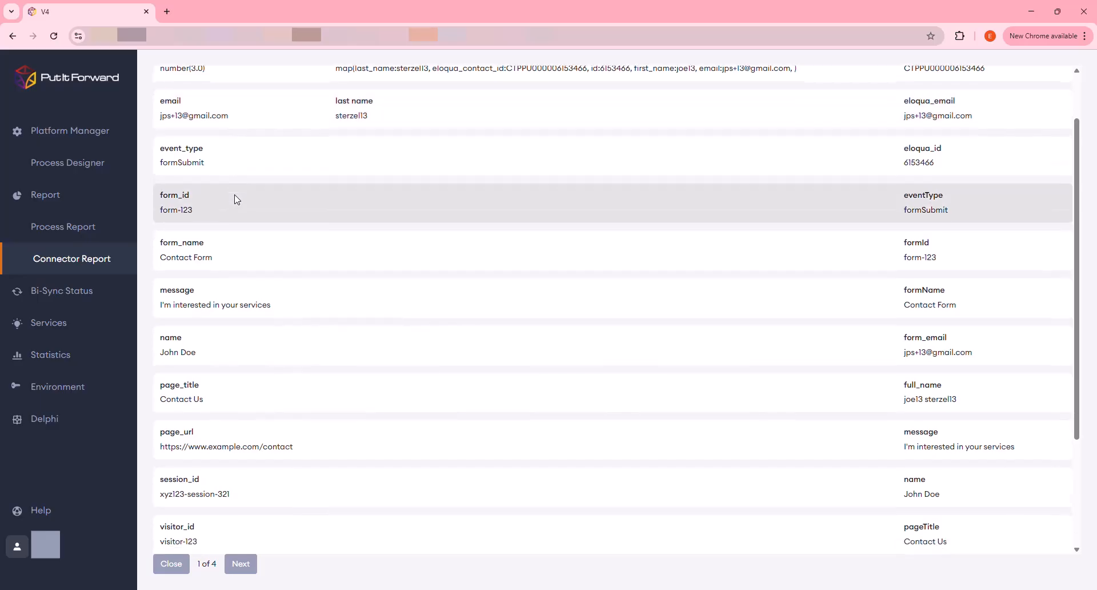
{"action": "scroll", "coordinate": [237, 196], "scroll_direction": "up", "scroll_amount": 4}
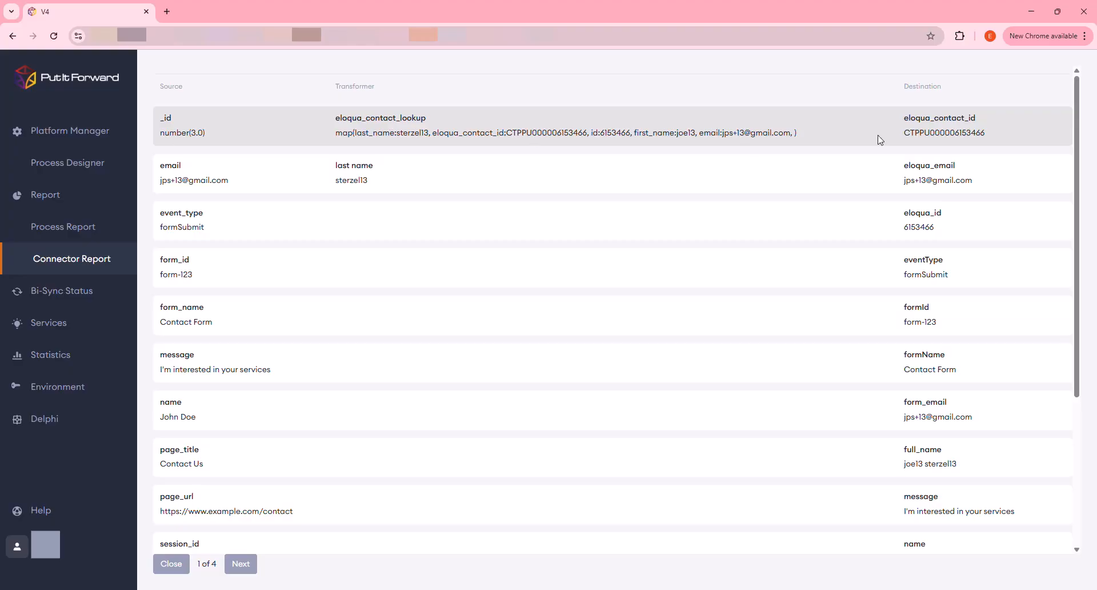
{"action": "scroll", "coordinate": [976, 218], "scroll_direction": "down", "scroll_amount": 4}
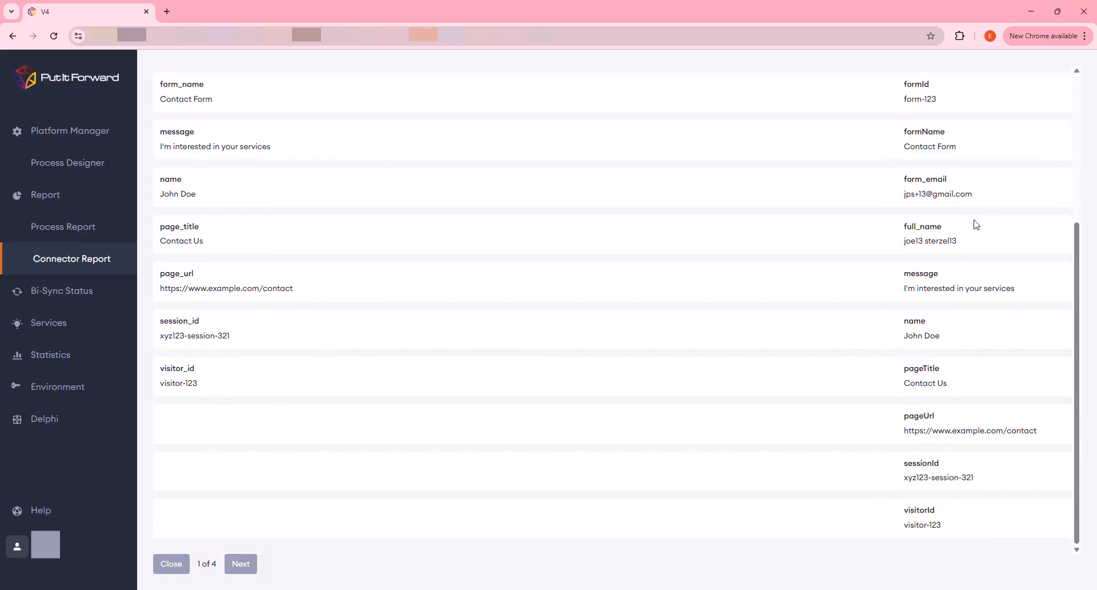
{"action": "scroll", "coordinate": [976, 225], "scroll_direction": "up", "scroll_amount": 4}
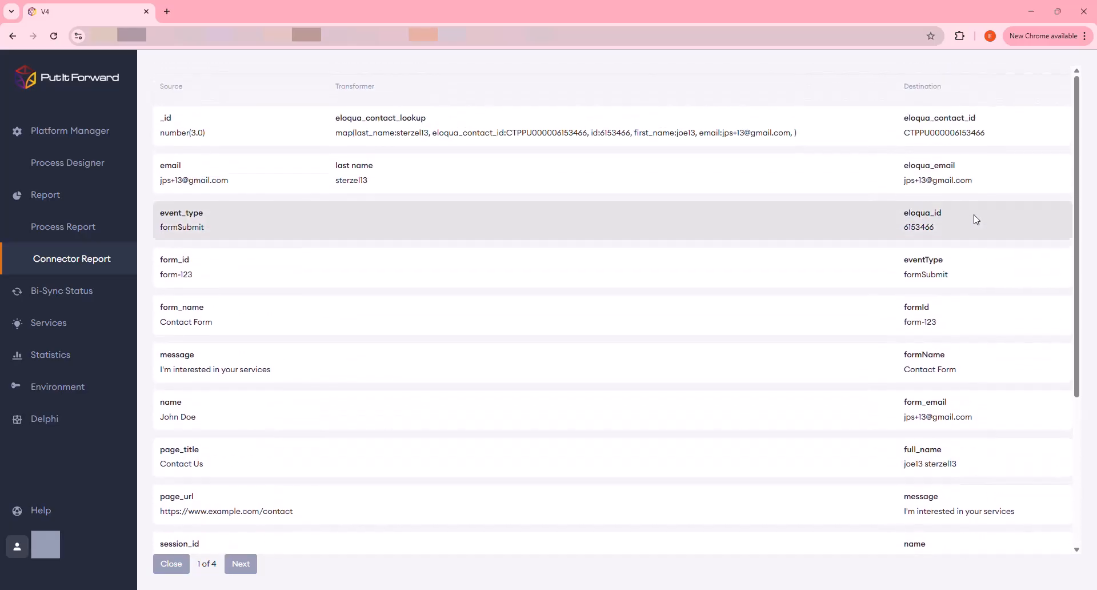